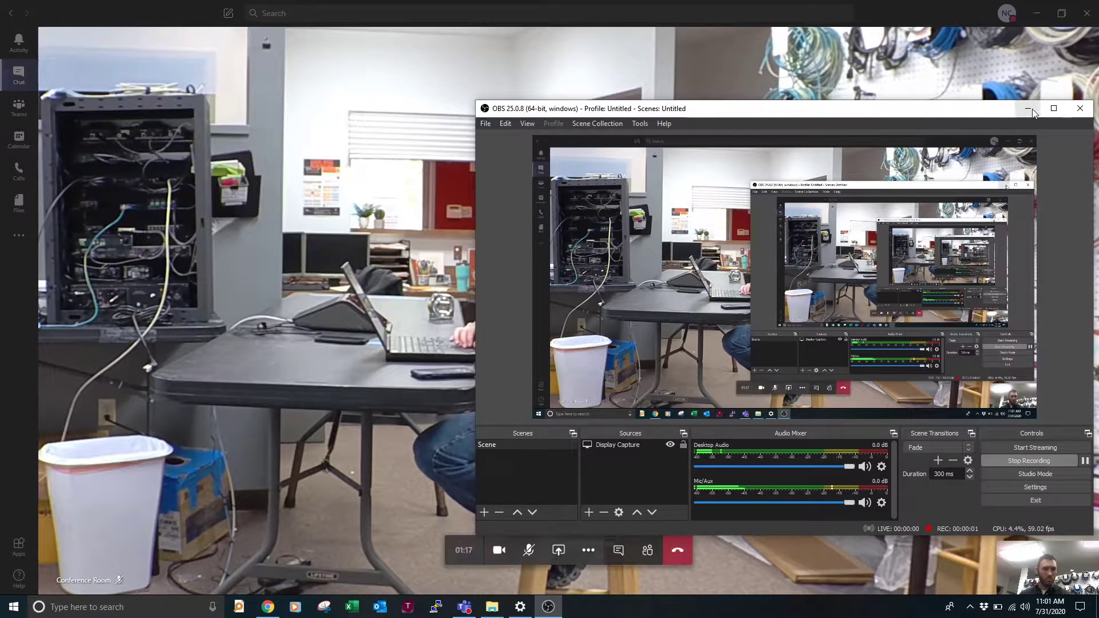
left_click(1030, 110)
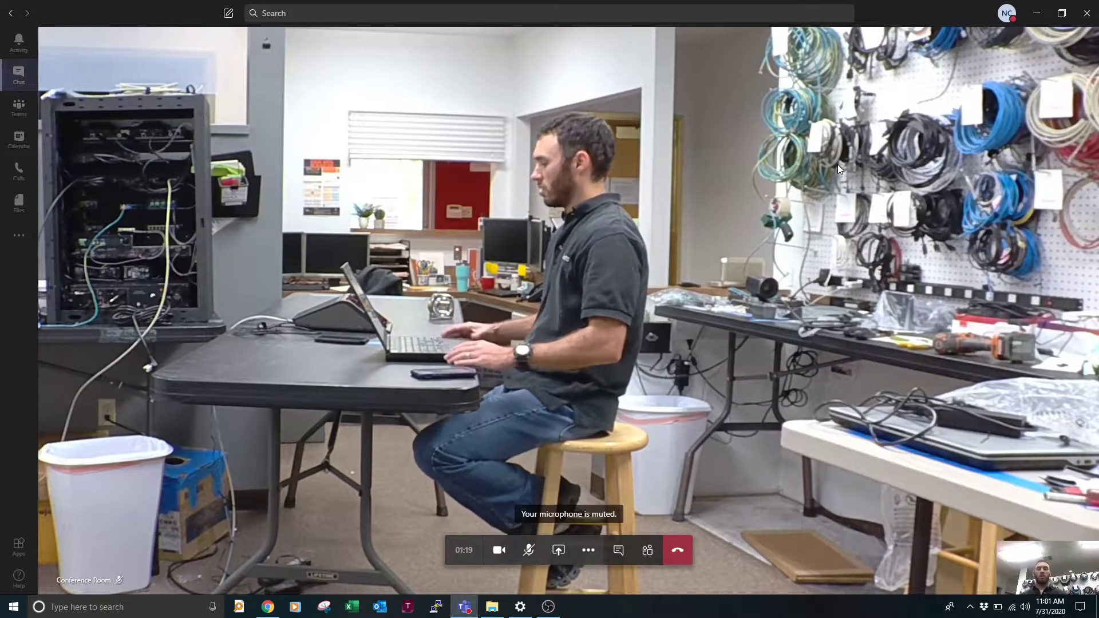